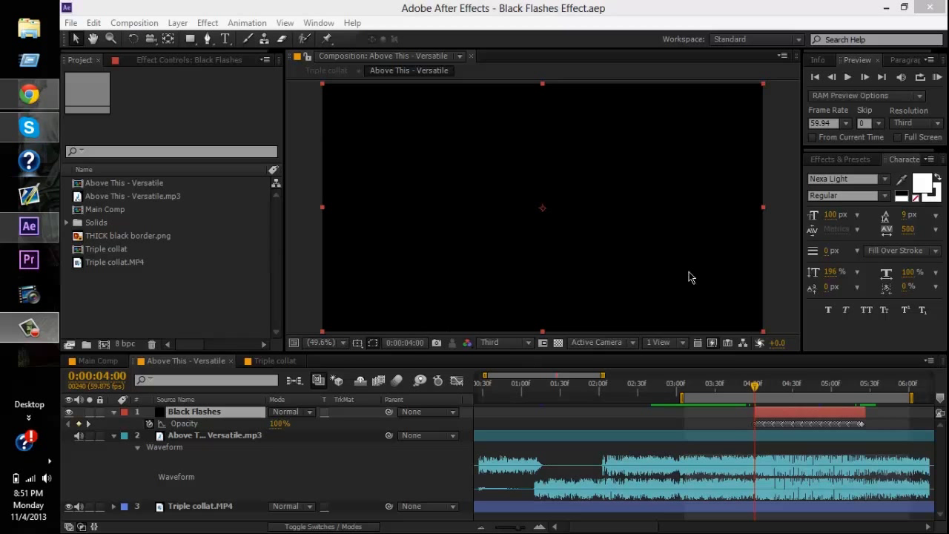
Preview the finished black flash effect in the Above This - Versatile composition and scrub through the Black Flashes layer.
left_click(836, 16)
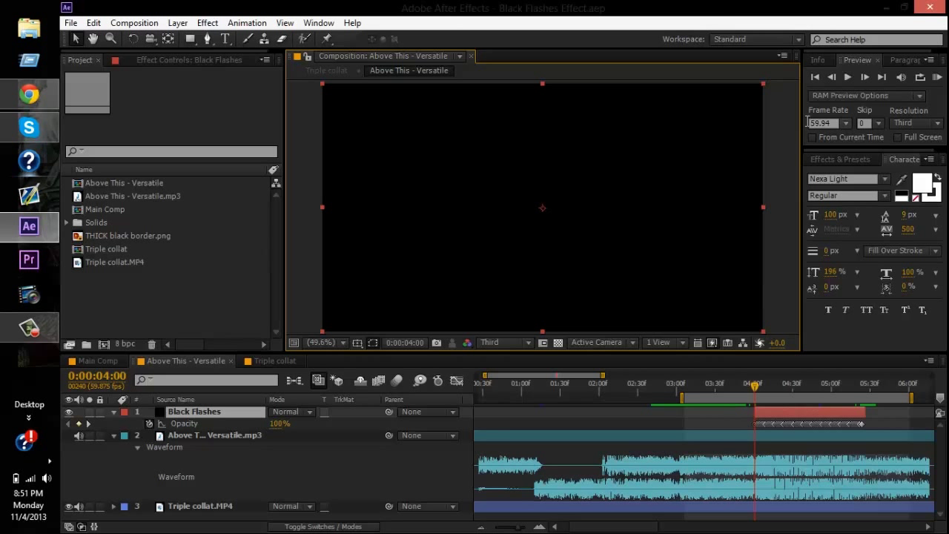
left_click(936, 78)
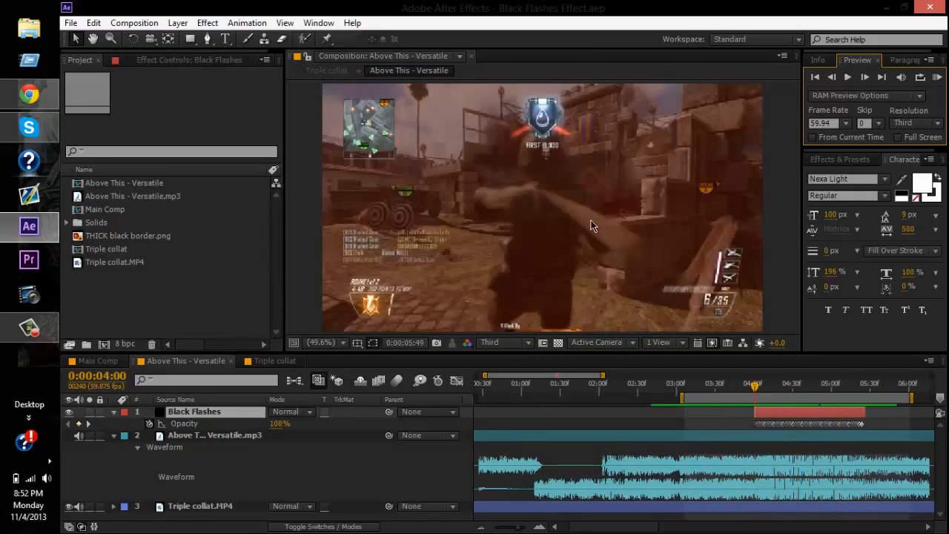
key("space")
left_click(815, 384)
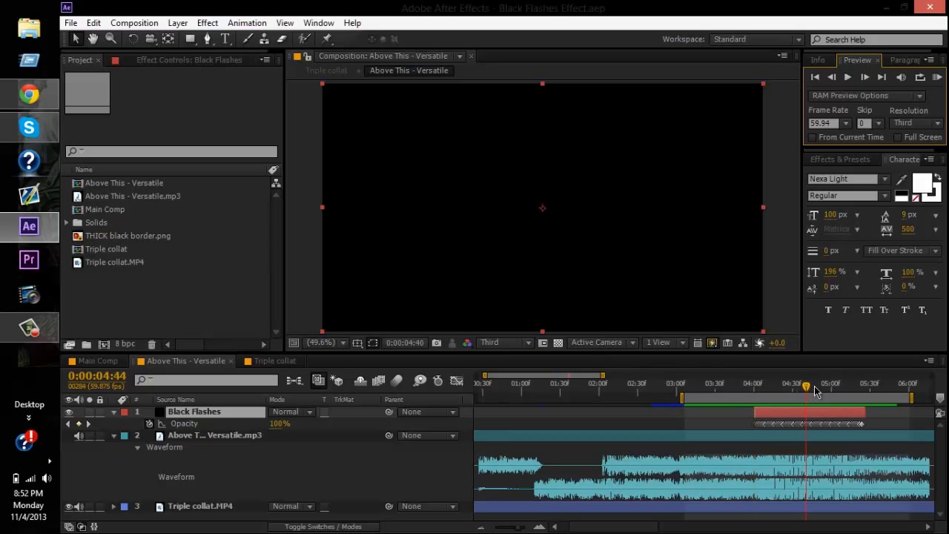
left_click(784, 407)
mouse_move(768, 387)
left_mouse_down()
mouse_move(799, 391)
mouse_move(749, 388)
mouse_move(783, 388)
left_mouse_up()
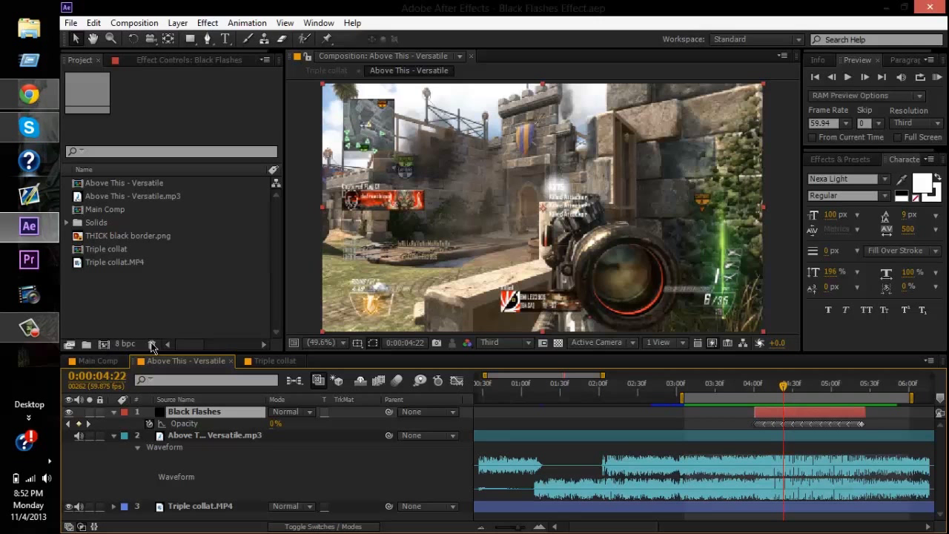
Create a new 1280 × 720 px, 59.94 fps composition named Main Comp.
left_click(104, 344)
type("Main")
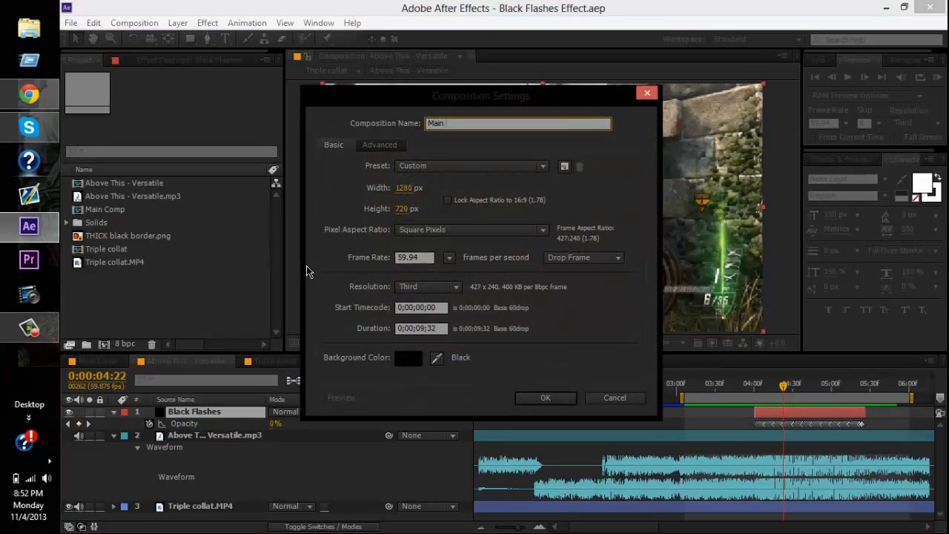
type(" Comp")
key("Return")
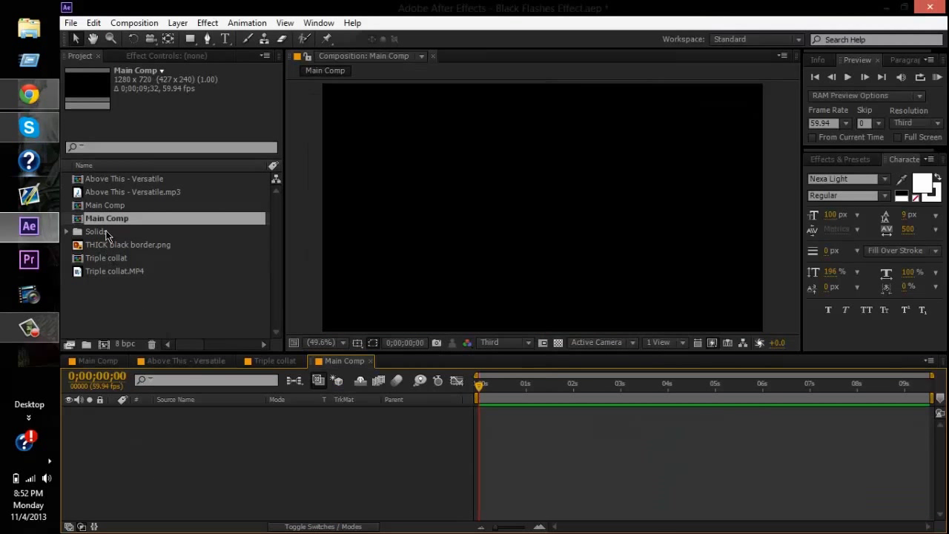
left_click(116, 207)
left_click(121, 218)
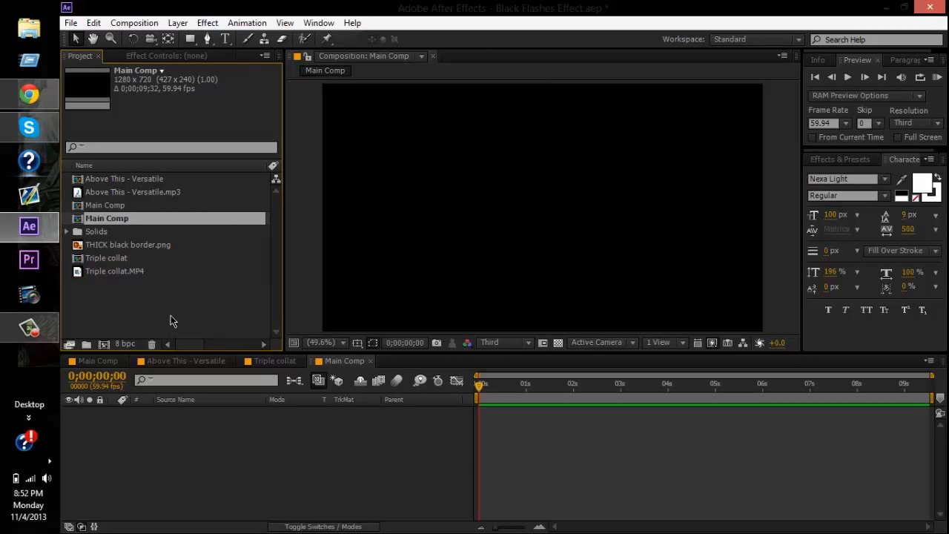
left_click(119, 257)
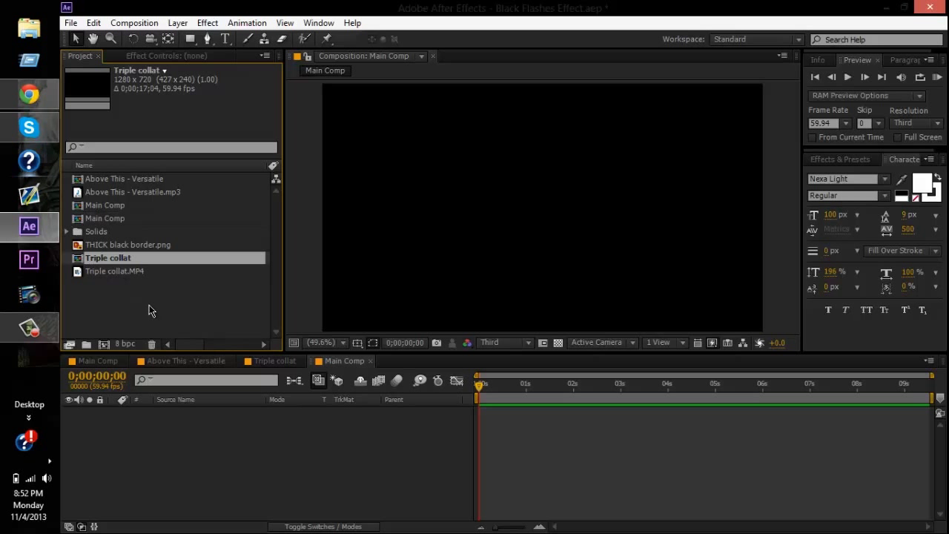
Copy the Above This - Versatile.mp3 and Triple collat.MP4 layers from the Above This - Versatile composition into the new Main Comp.
left_click(186, 360)
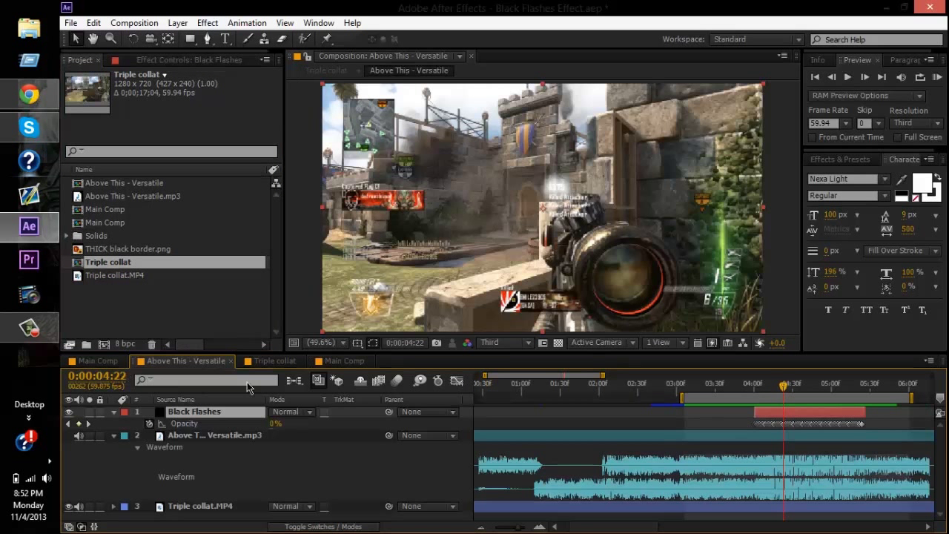
left_click(788, 444)
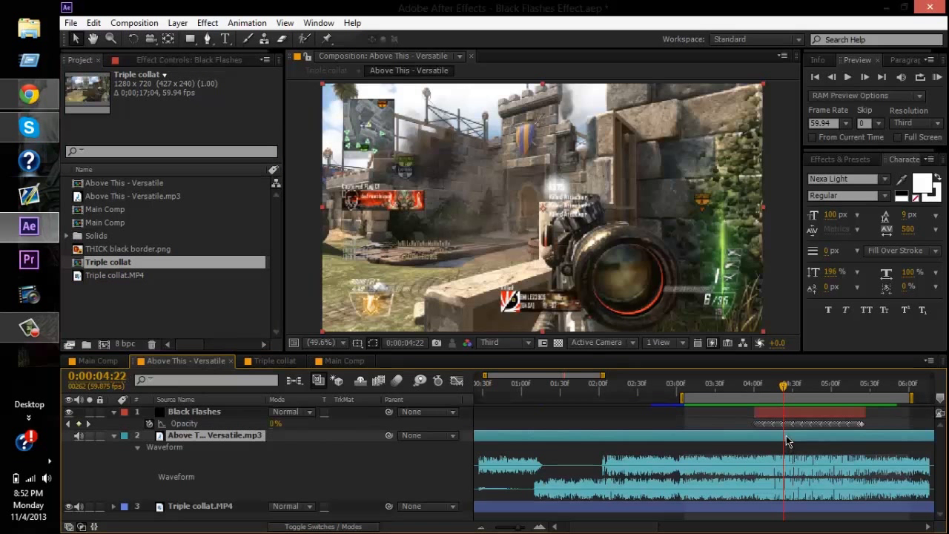
left_click(217, 509, "shift")
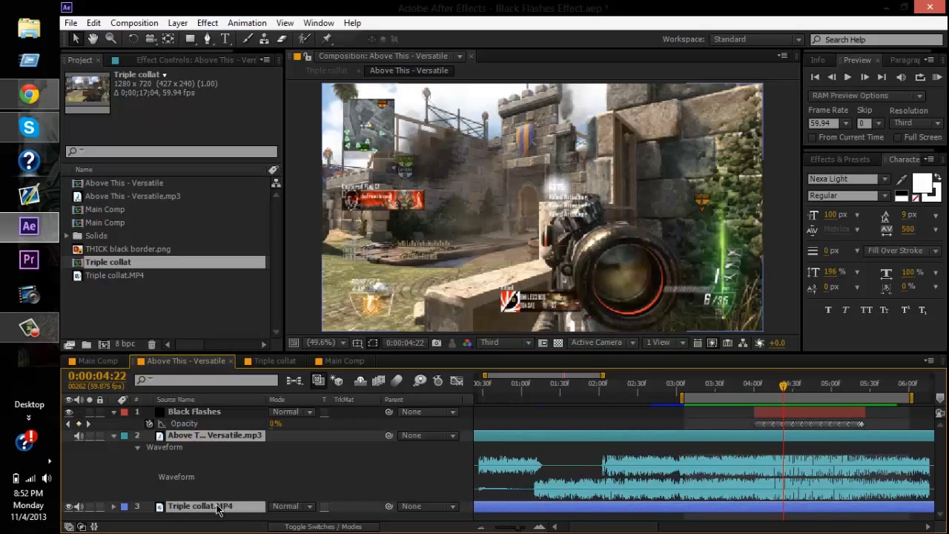
left_click(261, 363)
left_click(344, 360)
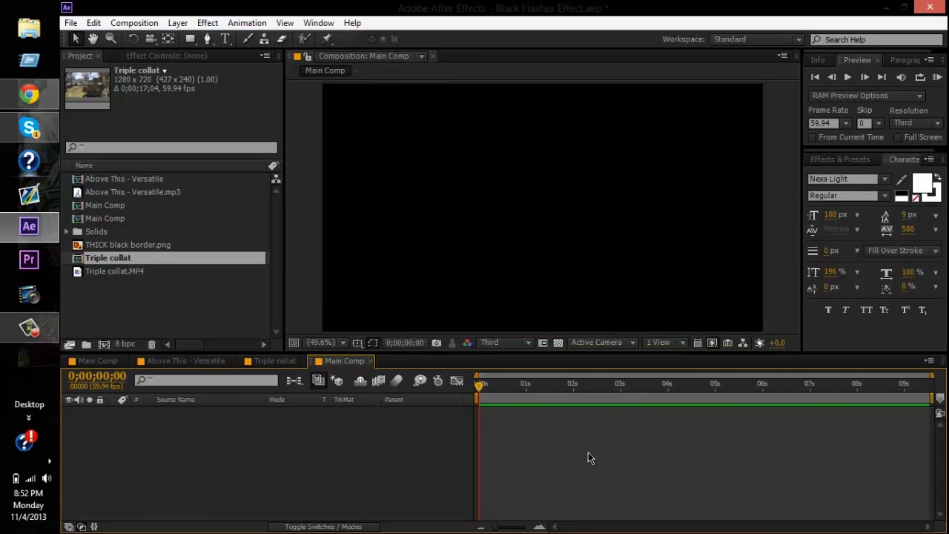
key("ctrl+v")
Move the current time to 0;00;03;59 and reveal the audio waveform of the Above This - Versatile.mp3 layer.
left_click(520, 387)
left_click_drag(620, 385, 667, 391)
left_click(678, 414)
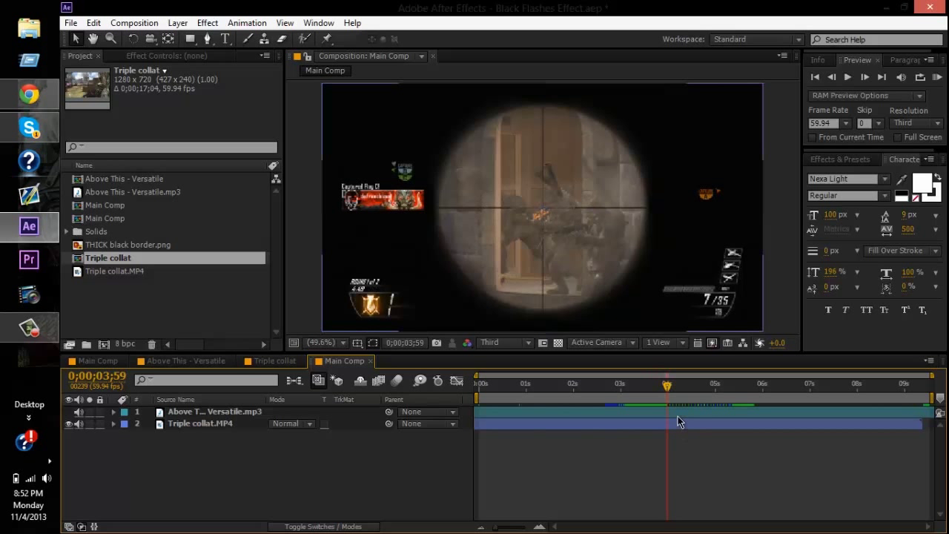
key("l")
key("l")
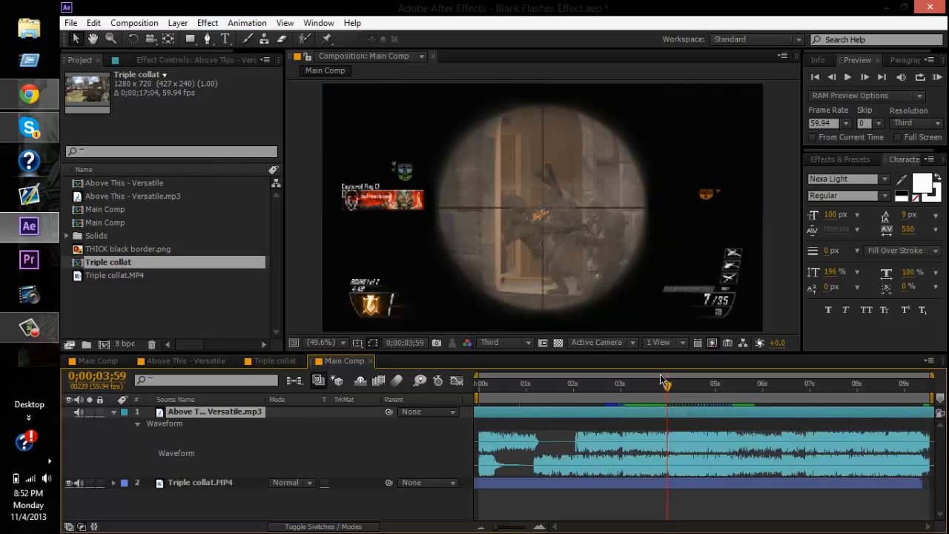
Slide the Triple collat.MP4 layer a few frames earlier to line the gunshot up with the music at 0;00;04;01.
left_click_drag(669, 393, 672, 392)
left_click_drag(676, 484, 669, 480)
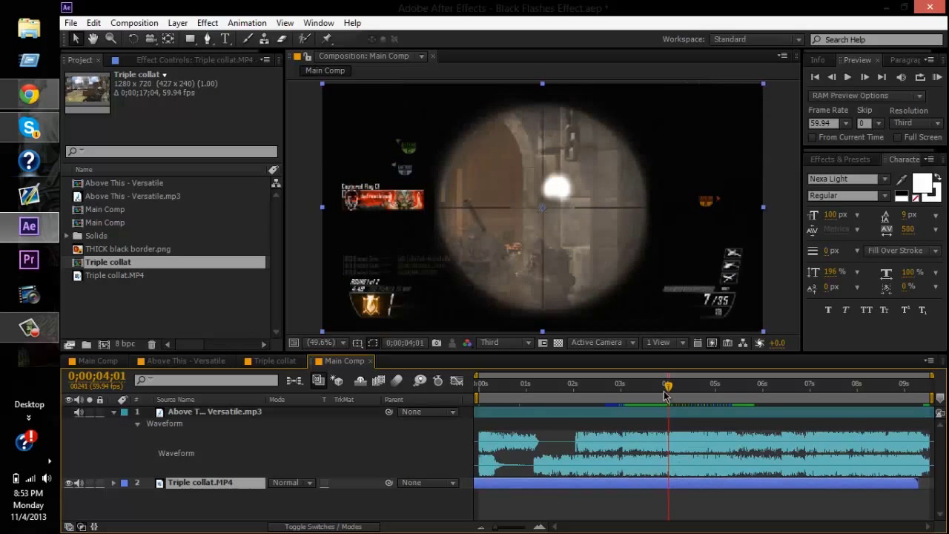
left_click(636, 521)
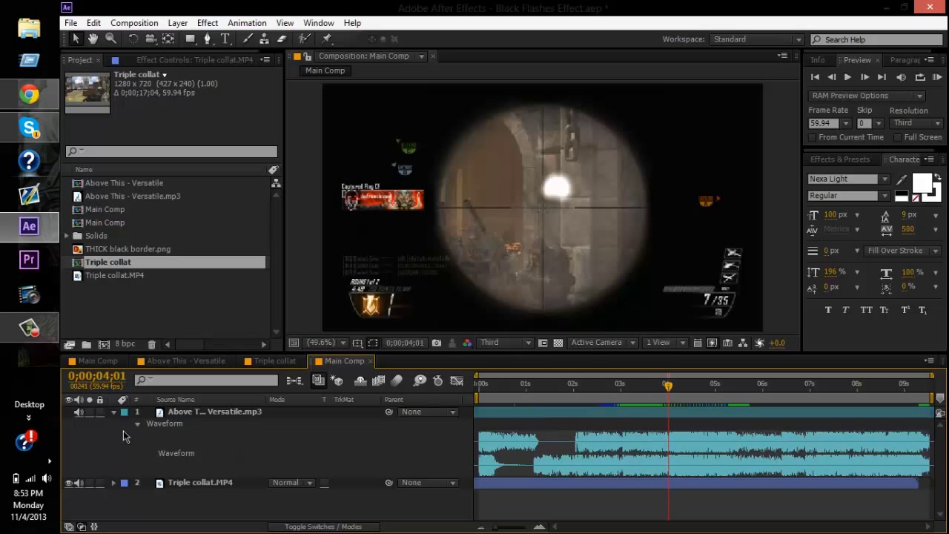
Add a black solid named Black Flashes and trim its start to 0;00;03;57.
left_click_drag(668, 388, 668, 393)
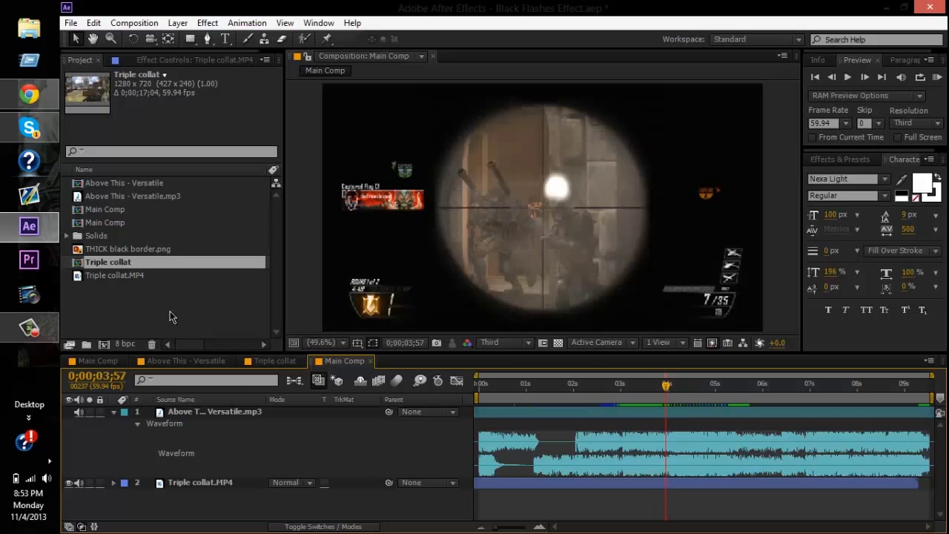
left_click(170, 316)
left_click(509, 510)
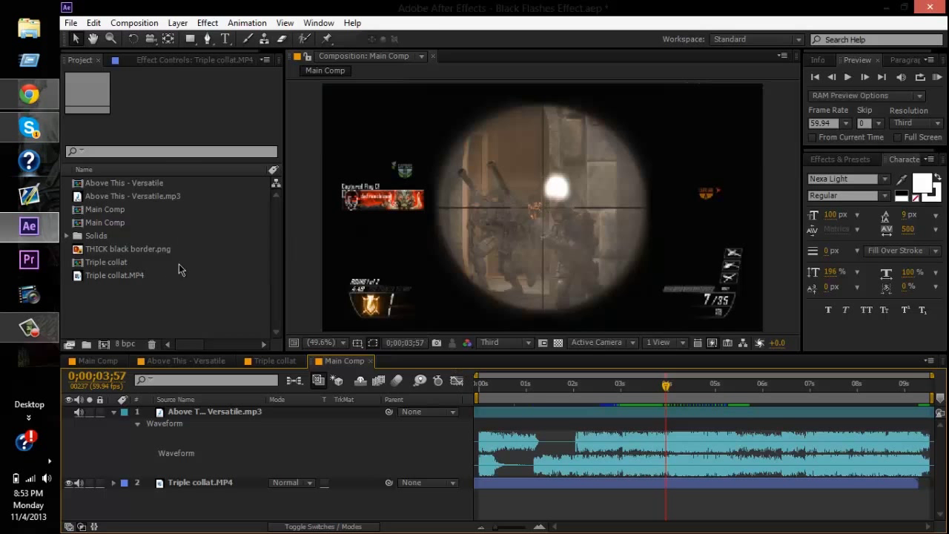
left_click(177, 23)
mouse_move(217, 40)
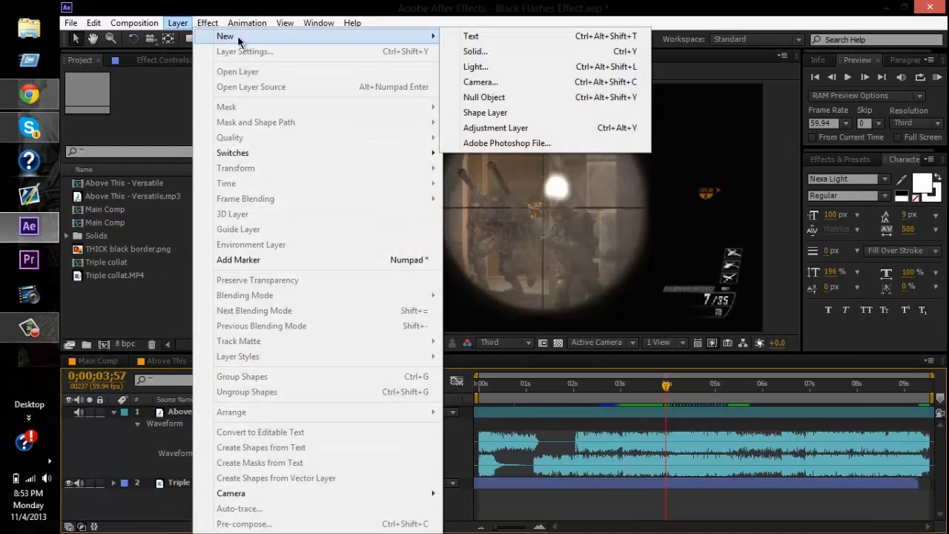
left_click(495, 56)
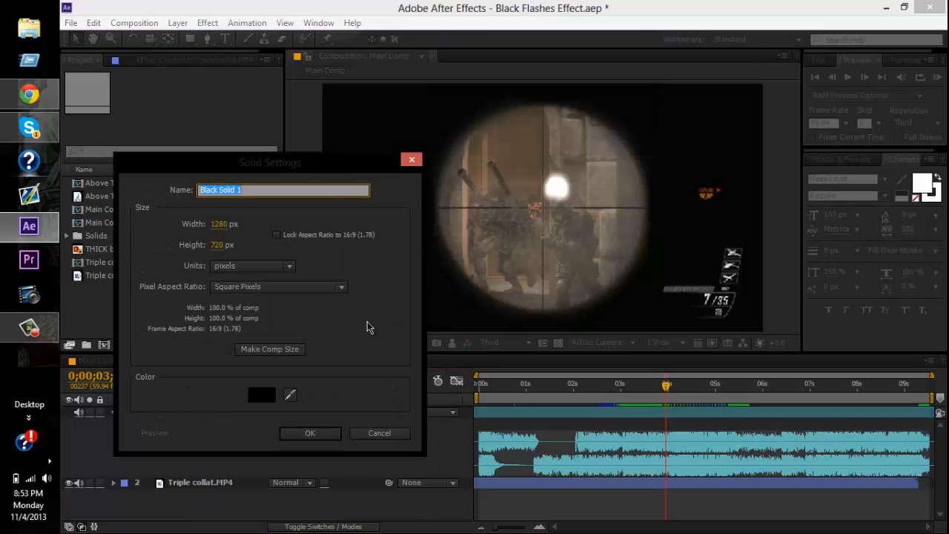
type("Black Flashes")
key("Return")
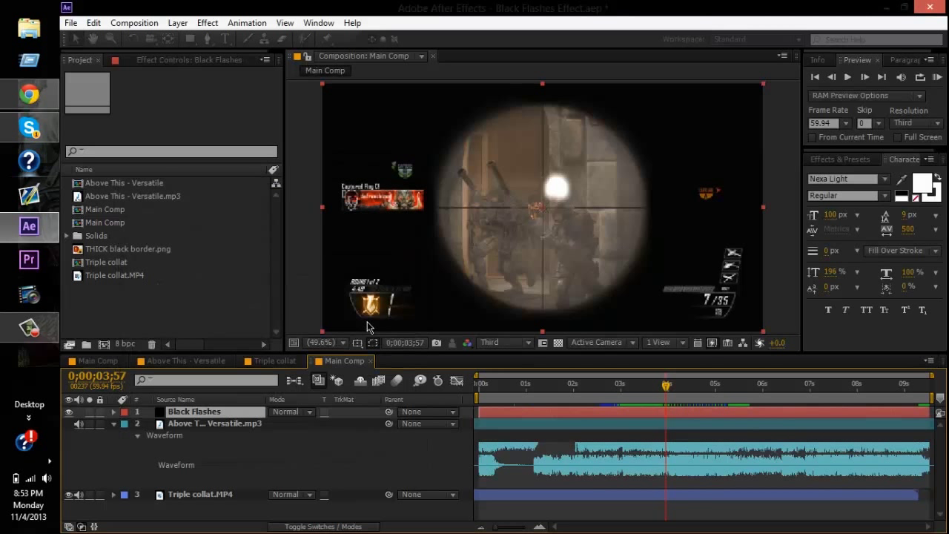
key("alt+bracketleft")
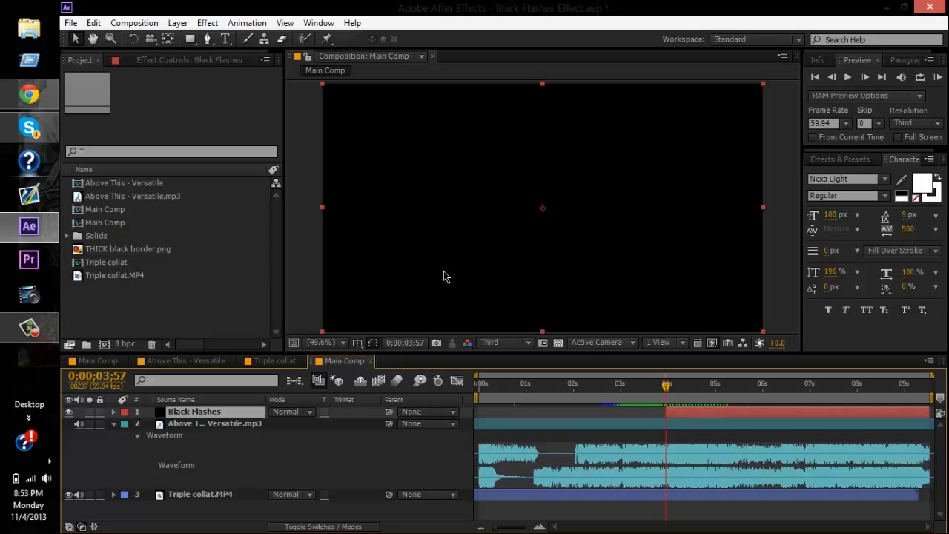
Keyframe the Black Flashes opacity frame by frame from 0;00;03;57: 100% on the first two frames and 0% on the following two.
key("t")
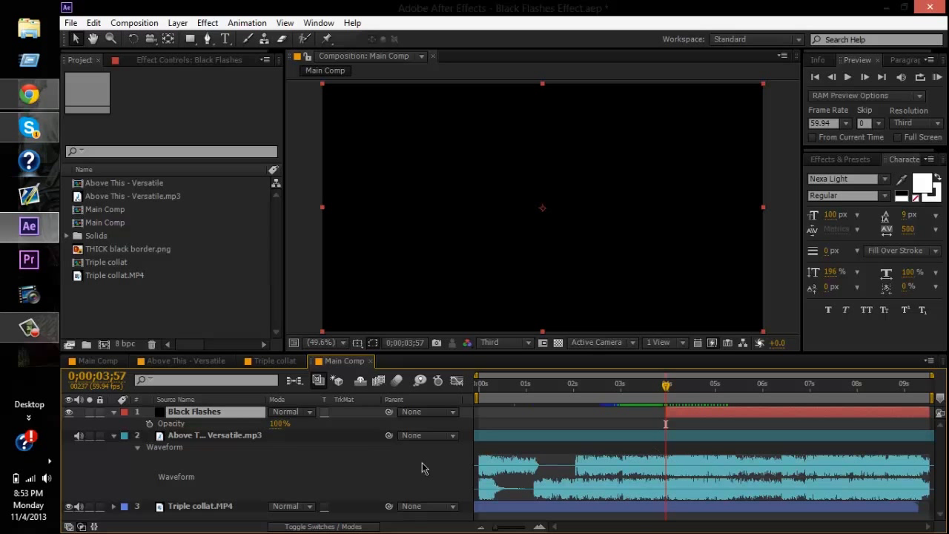
left_click(148, 424)
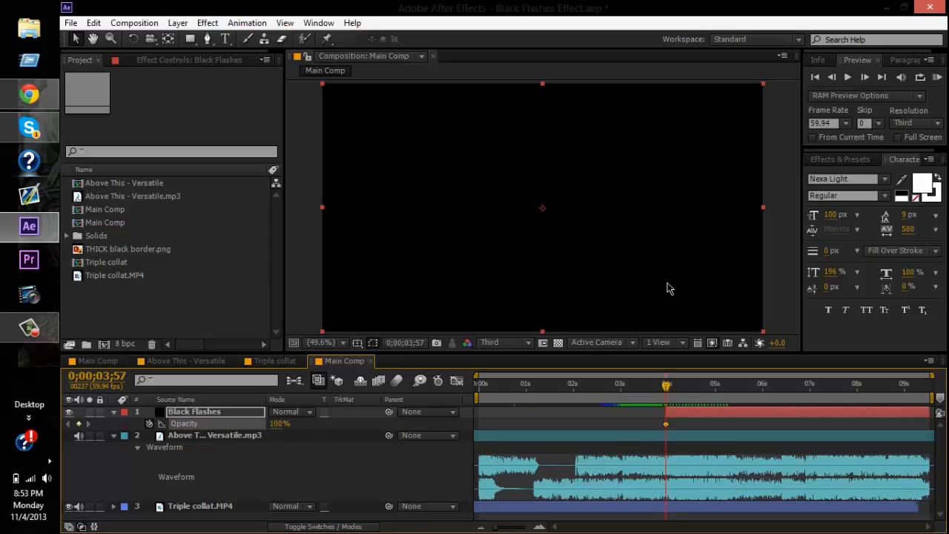
left_click(865, 78)
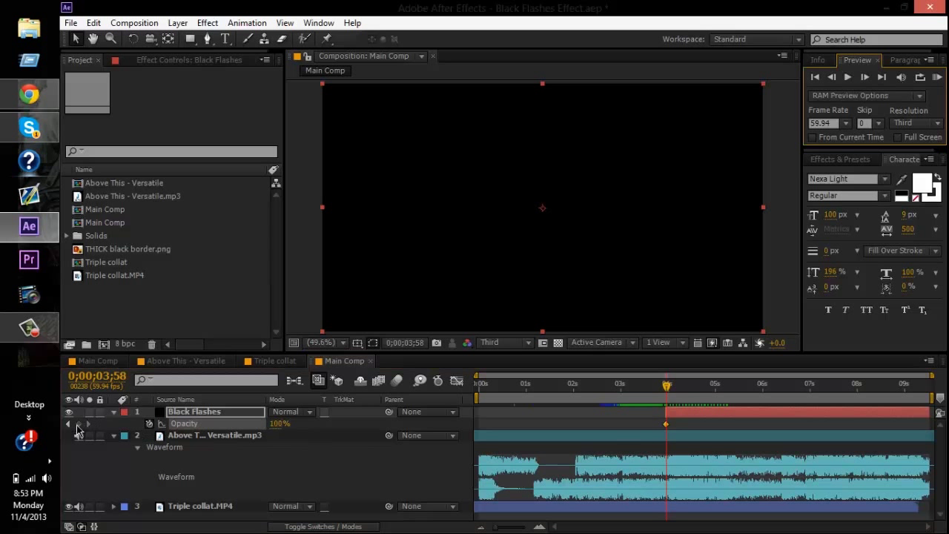
left_click(80, 424)
left_click(865, 77)
left_click_drag(278, 423, 194, 424)
left_click(866, 77)
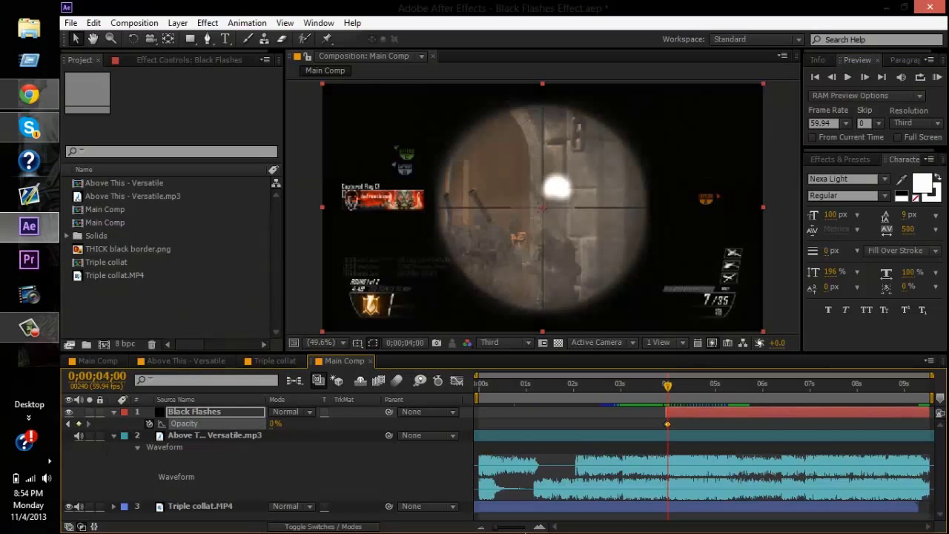
Copy the four opacity keyframes and paste them at 0;00;04;01 and again at 0;00;04;05.
left_click(542, 526)
left_click(542, 526)
key("=")
key("=")
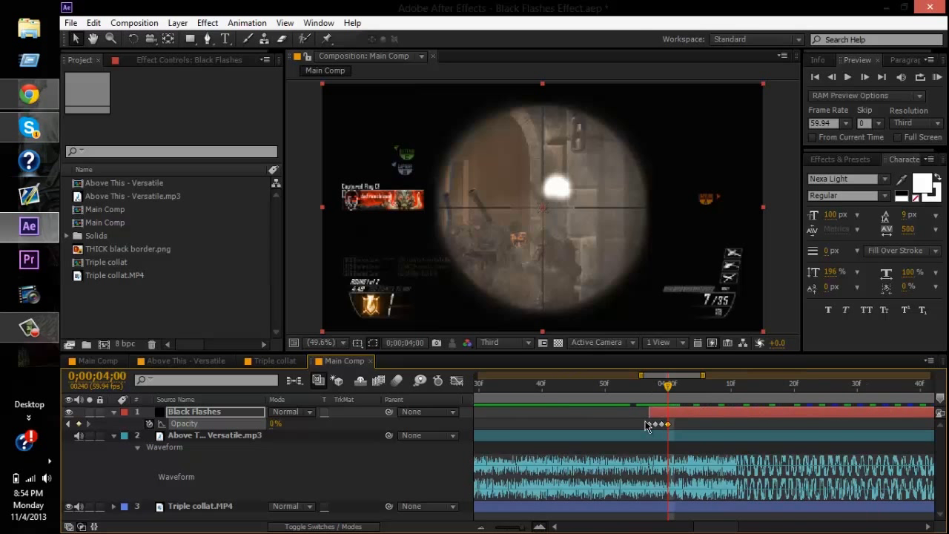
left_click_drag(612, 427, 678, 417)
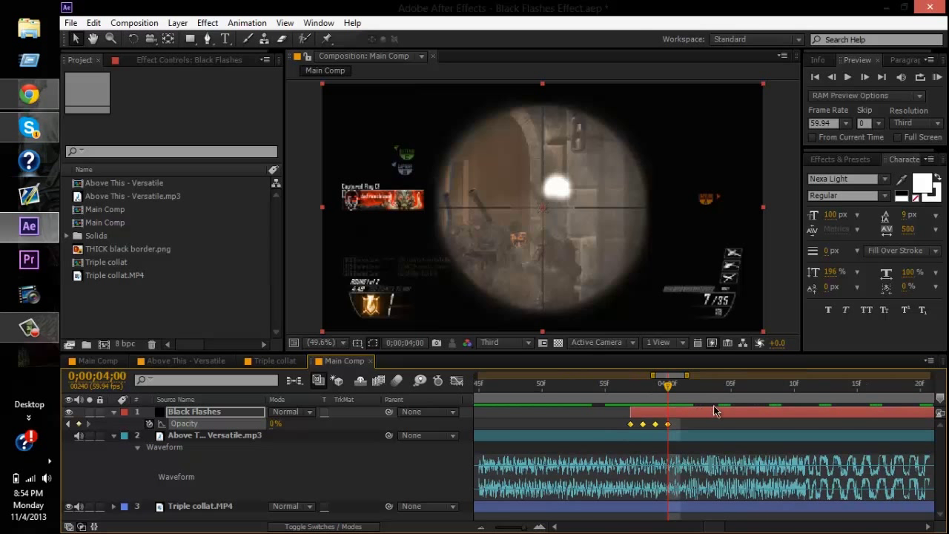
left_click(677, 395)
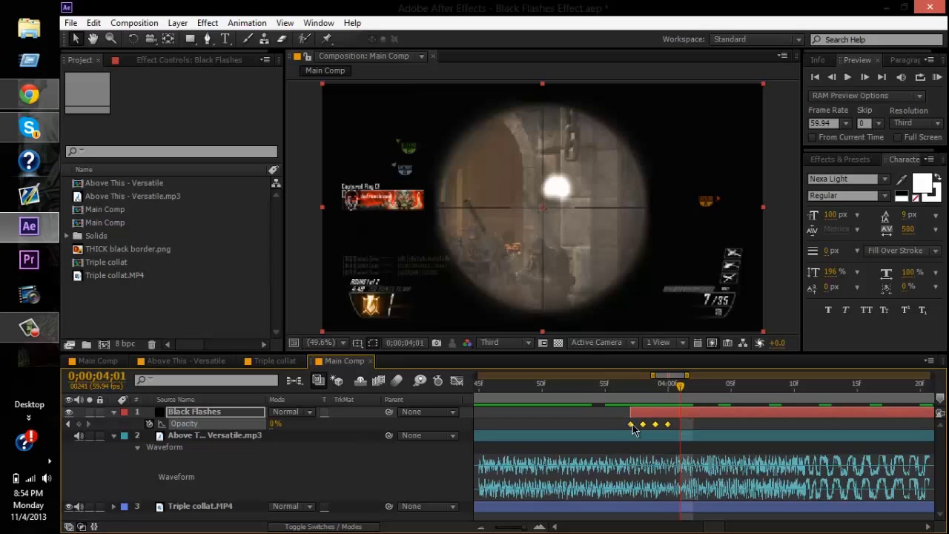
key("ctrl+v")
left_click(731, 387)
key("ctrl+v")
Copy all twelve opacity keyframes and paste the set three times back to back, starting at 0;00;04;09, with the third at 0;00;04;33.
left_click_drag(790, 423, 619, 430)
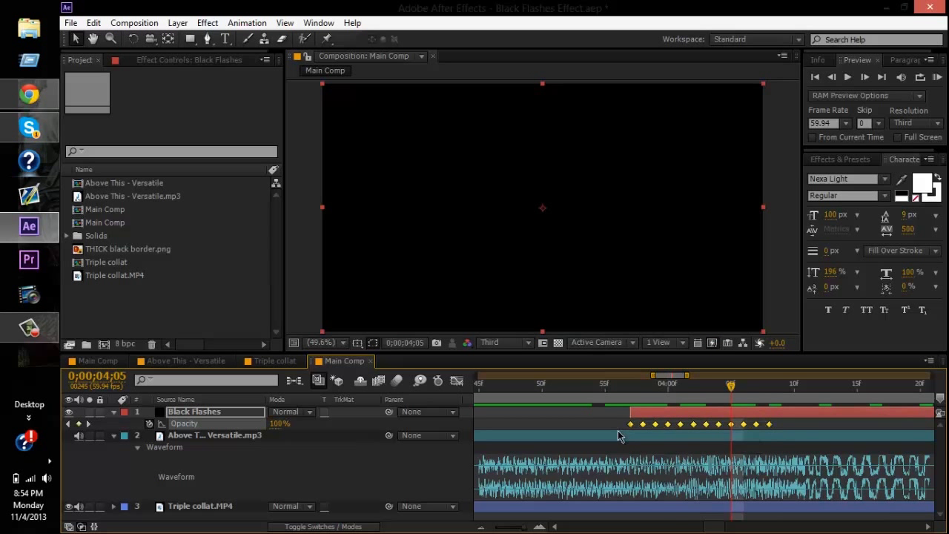
left_click(781, 386)
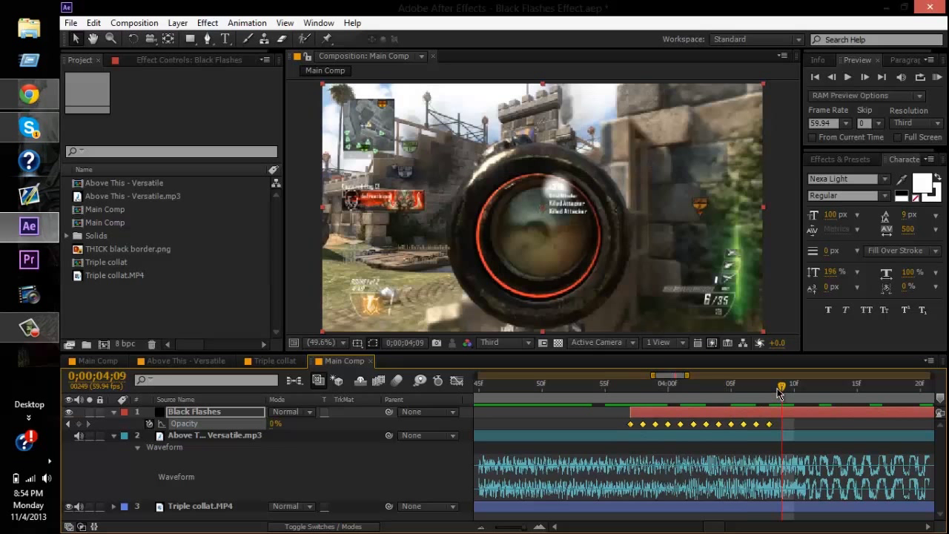
key("ctrl+v")
left_click(481, 527)
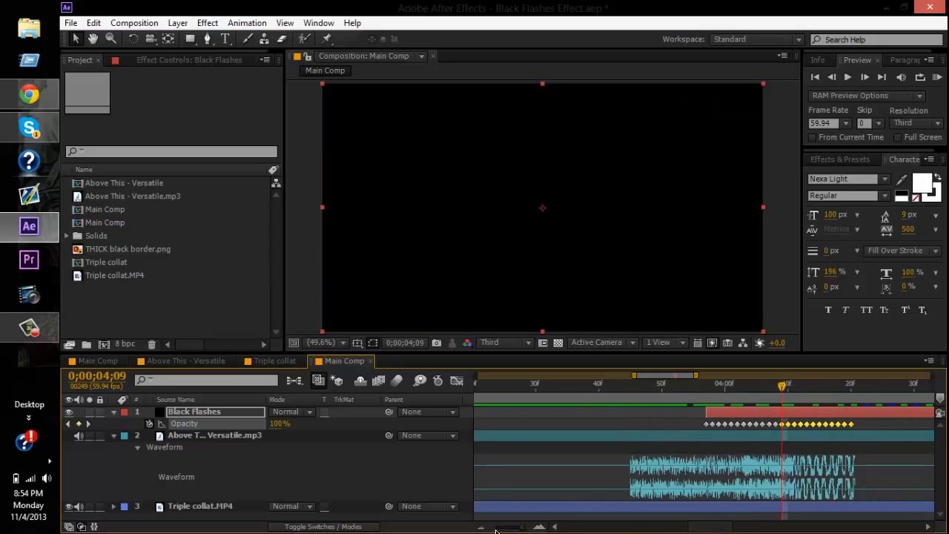
left_click(928, 527)
left_click(928, 527)
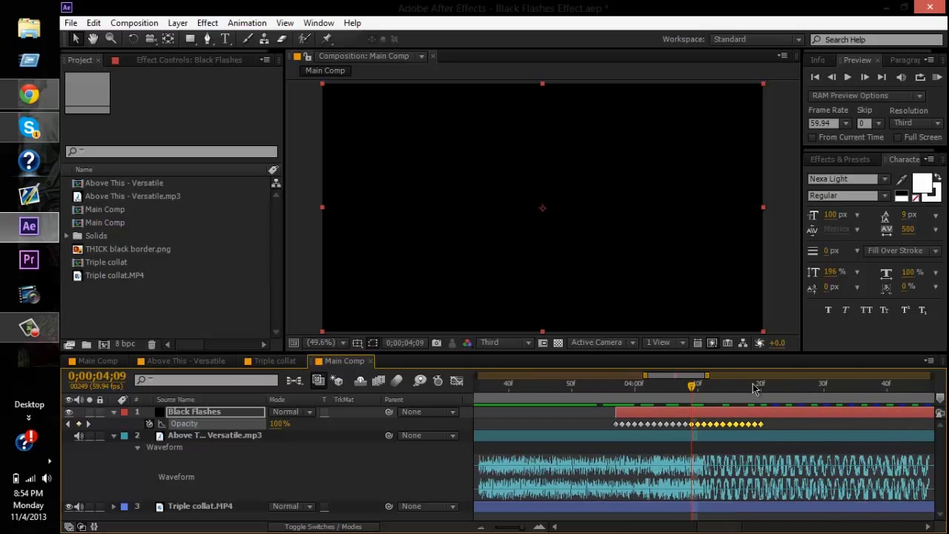
left_click_drag(760, 385, 768, 386)
left_click(768, 389)
key("ctrl+v")
left_click(855, 390)
left_click(844, 389)
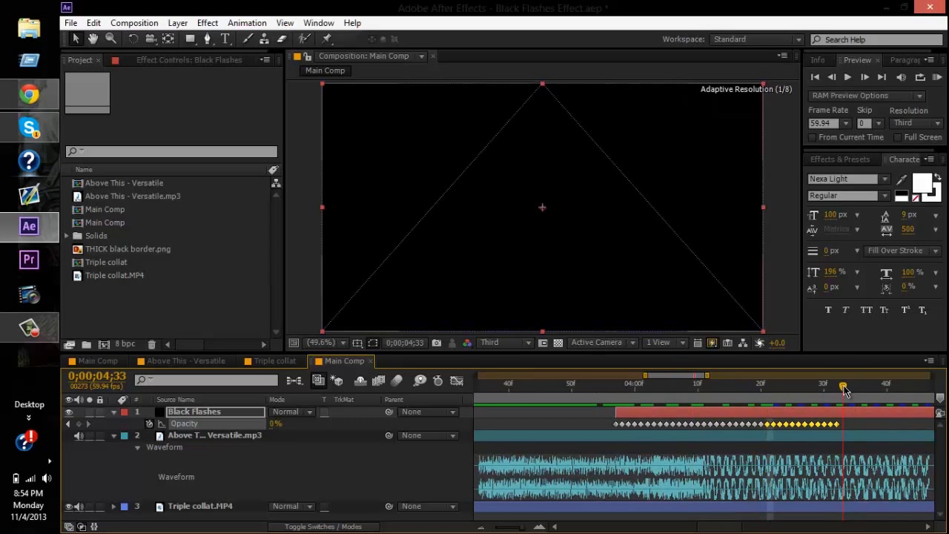
left_click(927, 526)
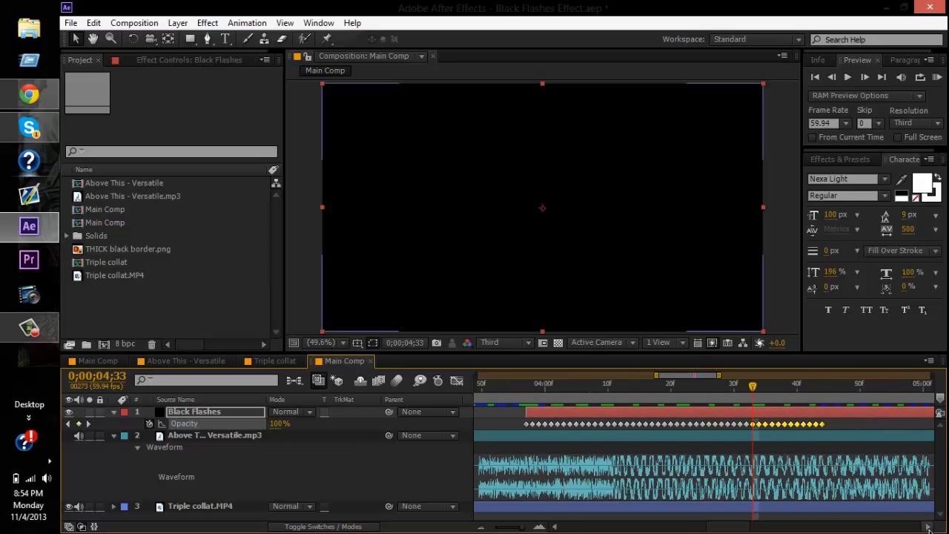
Paste the copied set of twelve opacity keyframes on Black Flashes at 0;00;04;45 and again at 0;00;04;57.
left_click(928, 527)
left_click(782, 384)
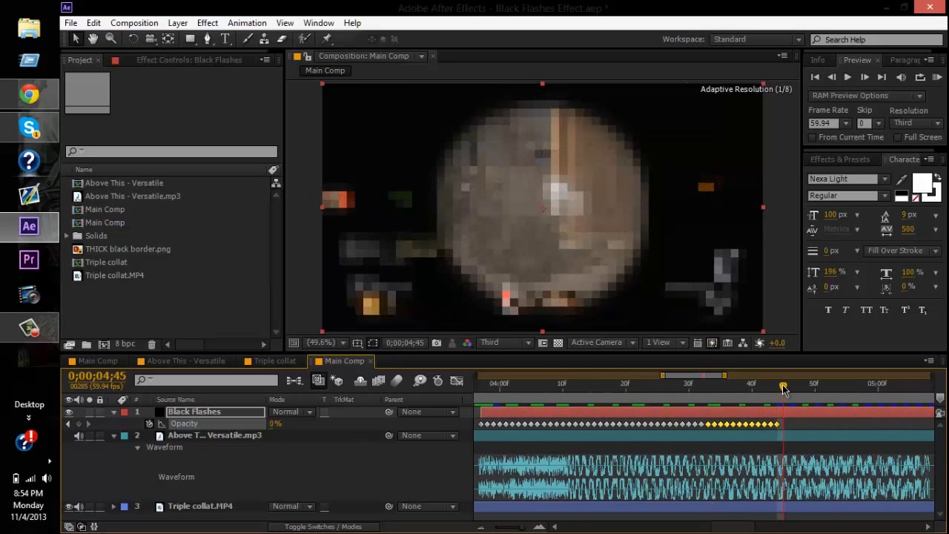
left_click(860, 387)
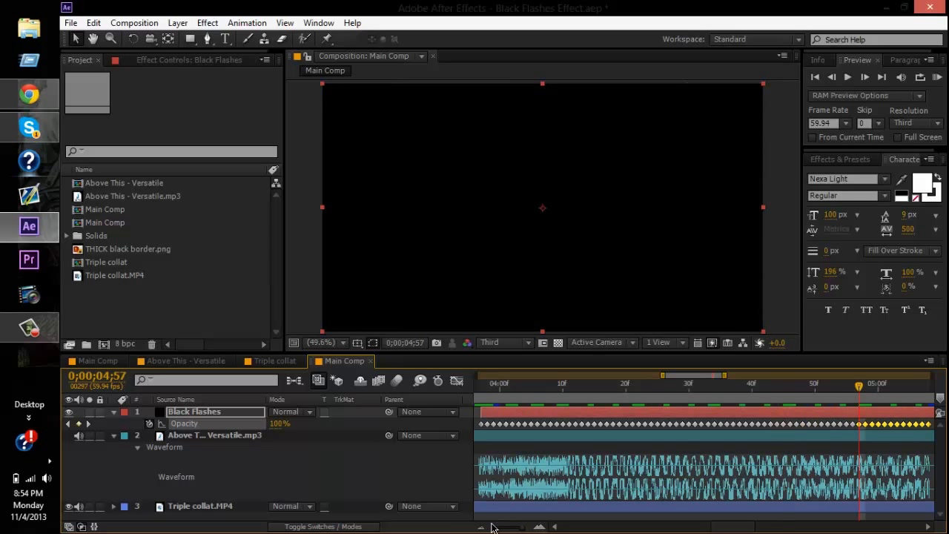
Start the work area at 0;00;03;19 and play a RAM preview of the black flashes against the music.
double_click(486, 526)
left_click(876, 387)
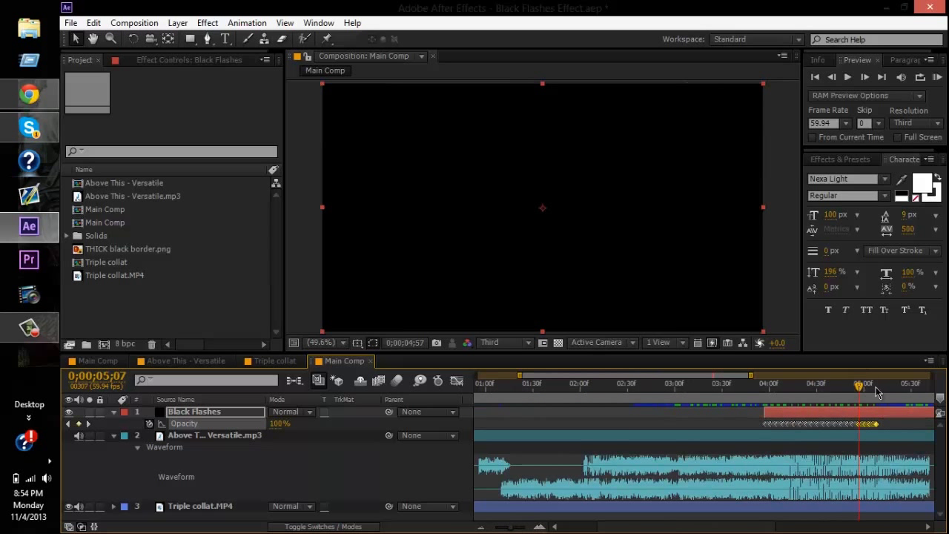
left_click(705, 389)
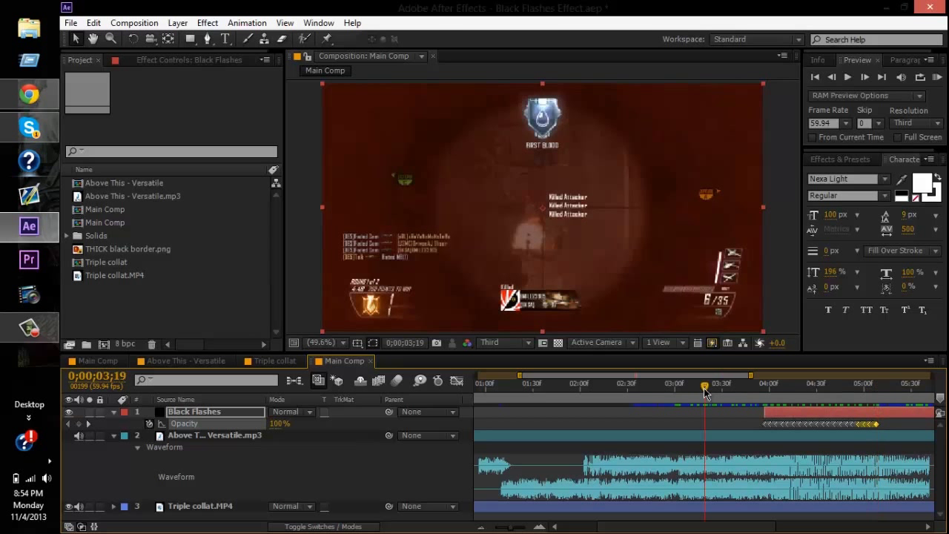
left_click(937, 78)
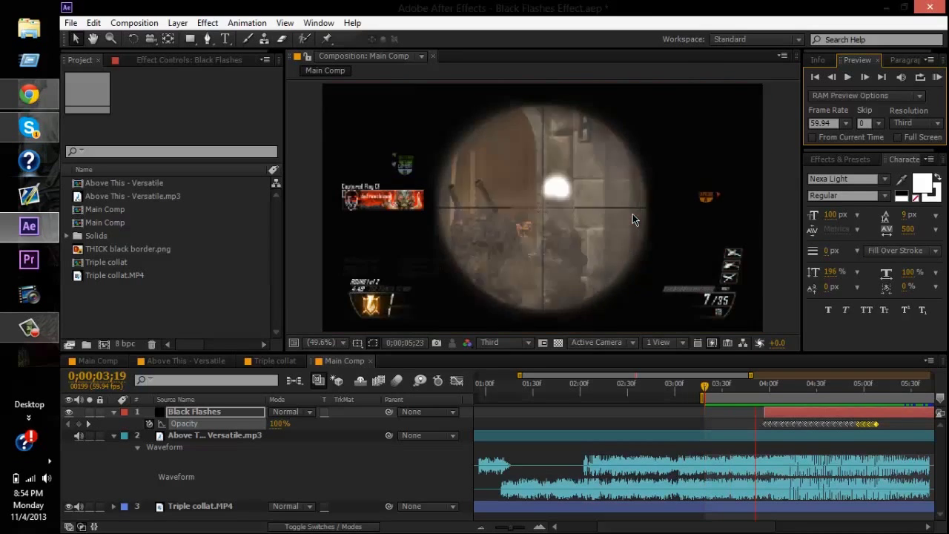
key("space")
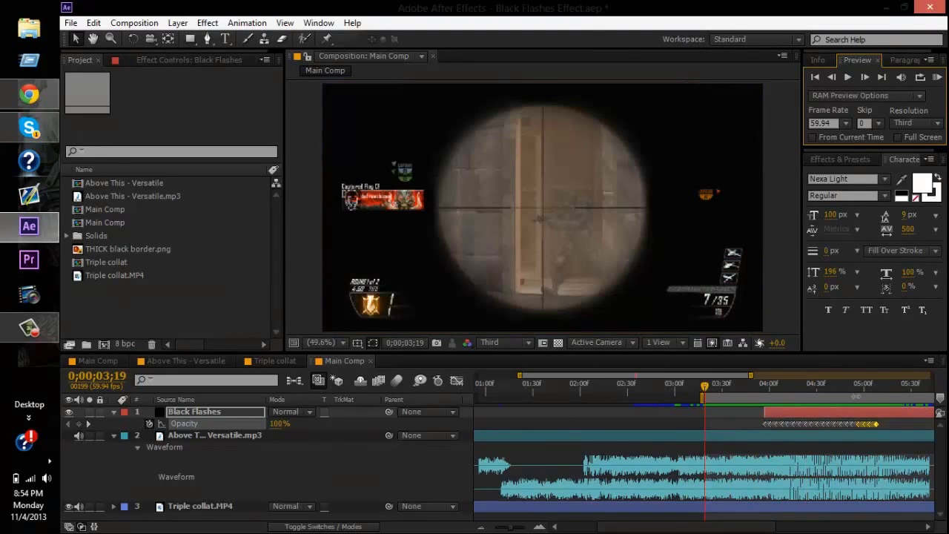
Check individual flash frames between 0;00;05;00 and 0;00;05;02, and clear the layer and keyframe selection.
left_click(829, 384)
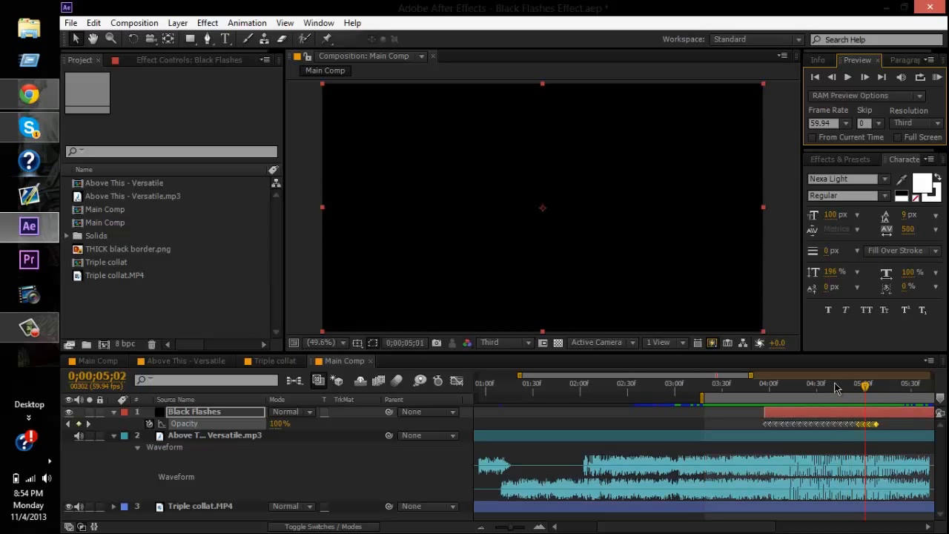
left_click(865, 384)
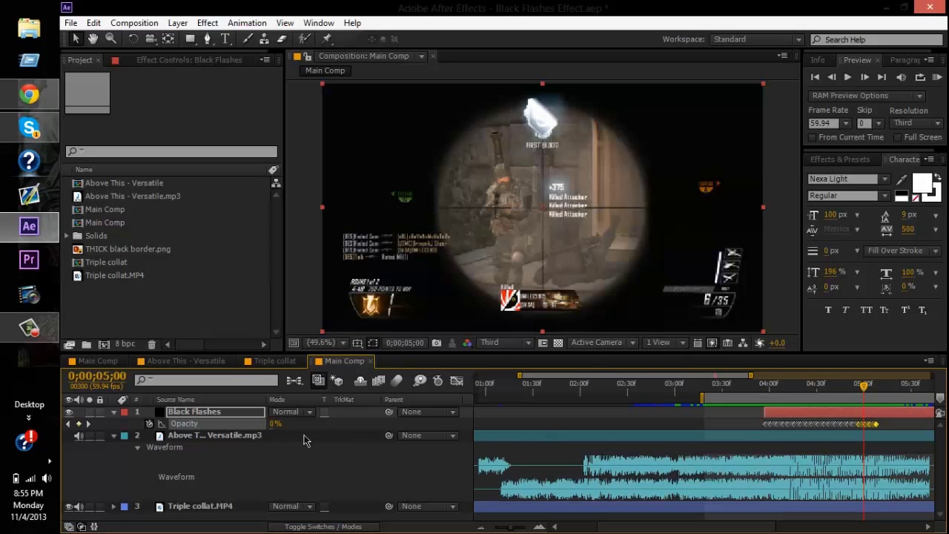
left_click(355, 455)
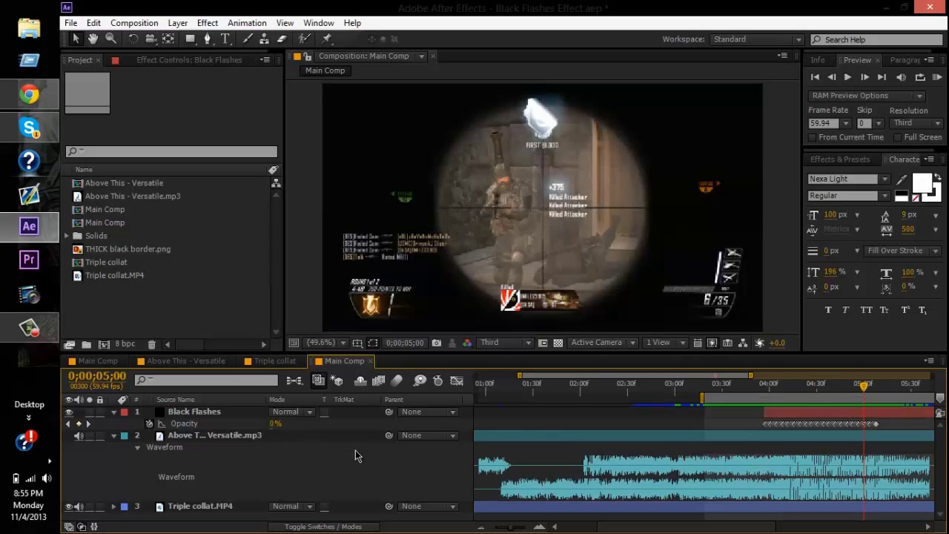